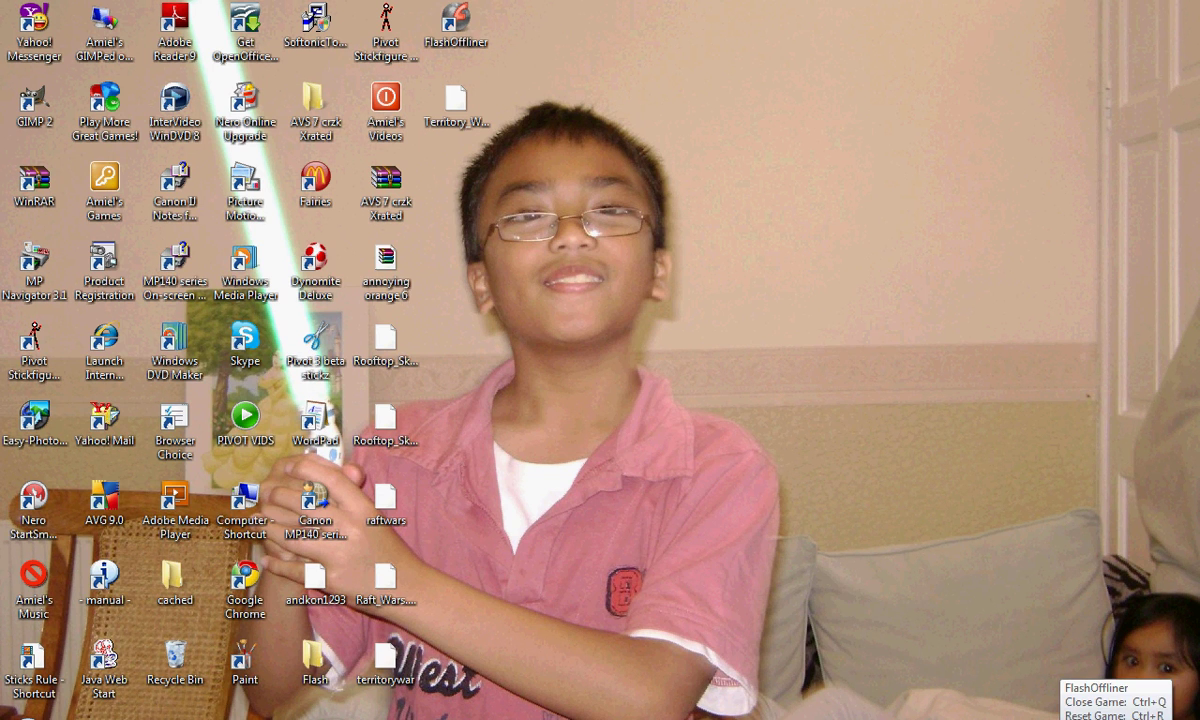
# Switch back to the Internet Explorer window showing the File2HD.com results.
pyautogui.hotkey('alt', 'Tab')
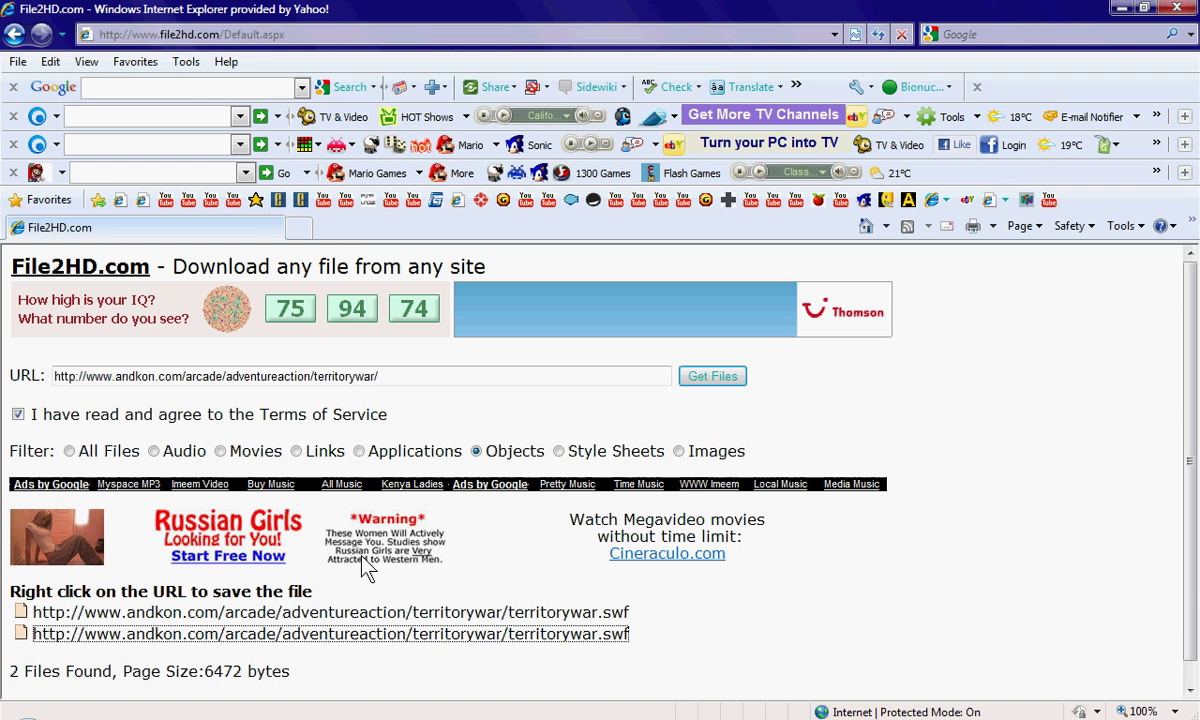
# Search for andkon.com from the Google toolbar search box.
pyautogui.click(204, 92)
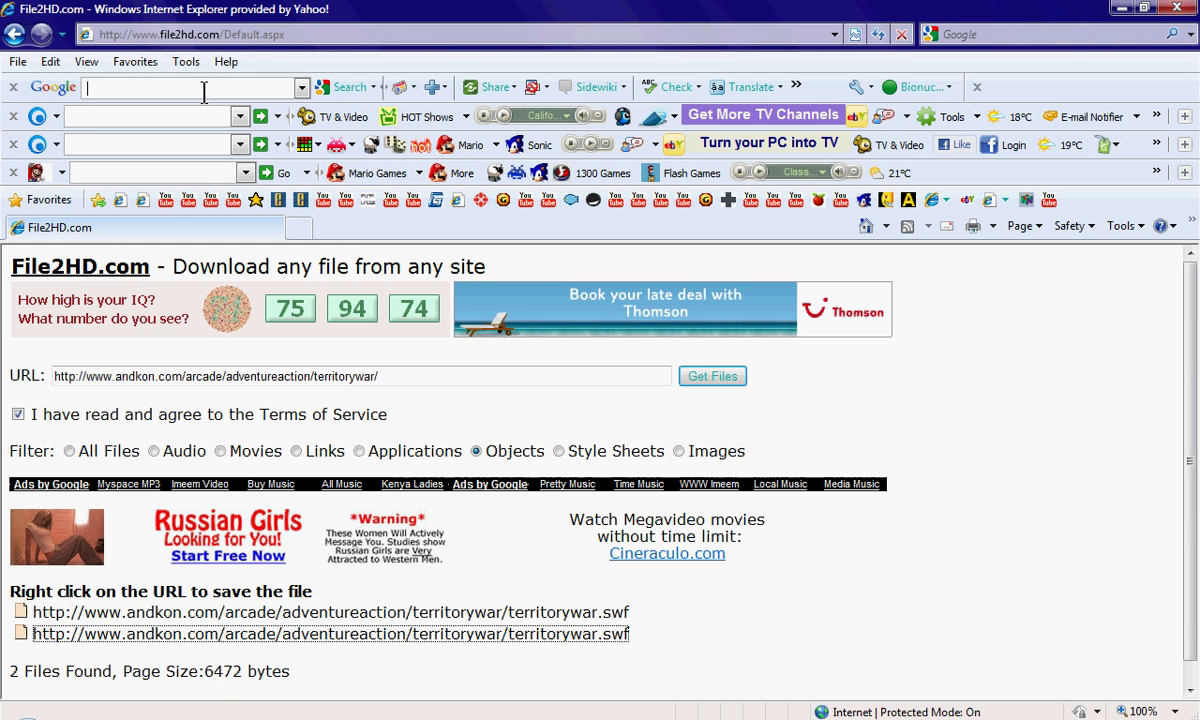
pyautogui.write('andko')
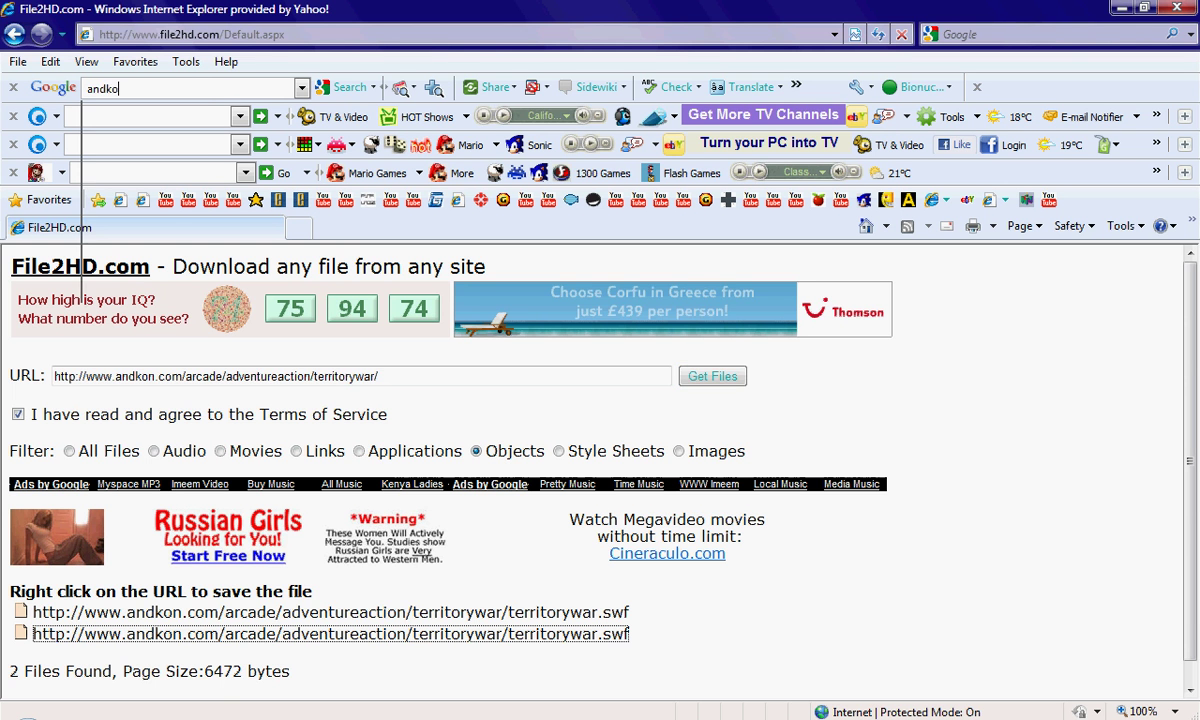
pyautogui.write('n.com')
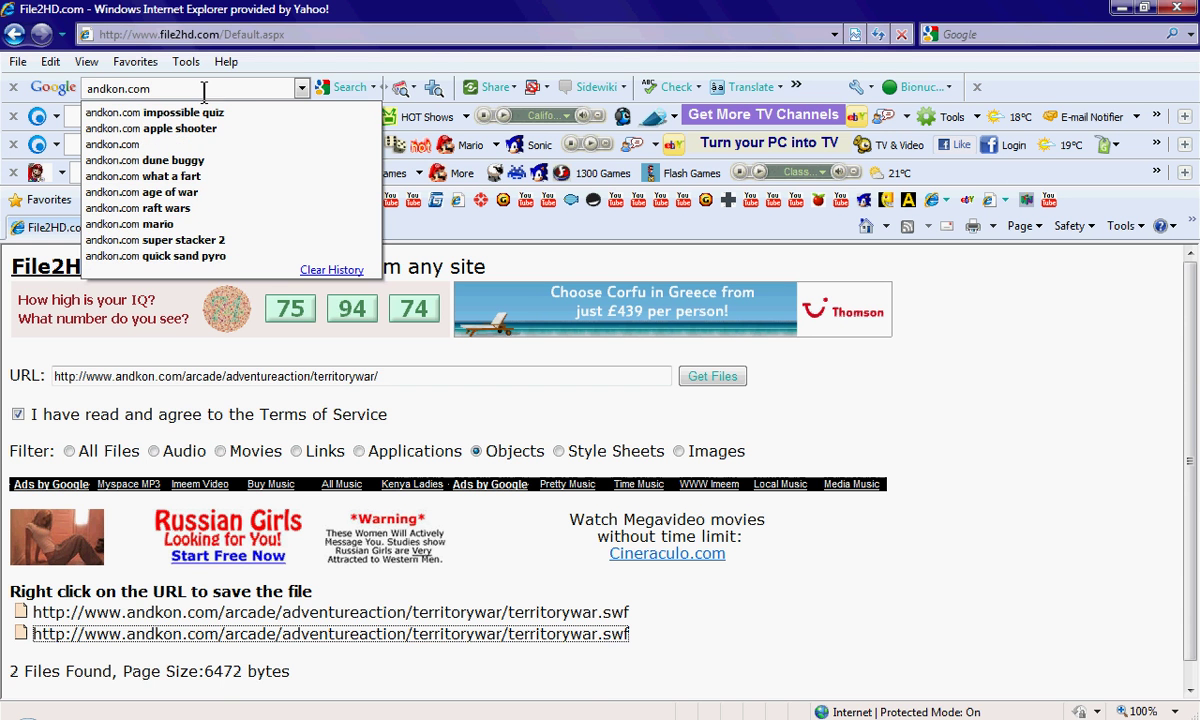
pyautogui.press('Return')
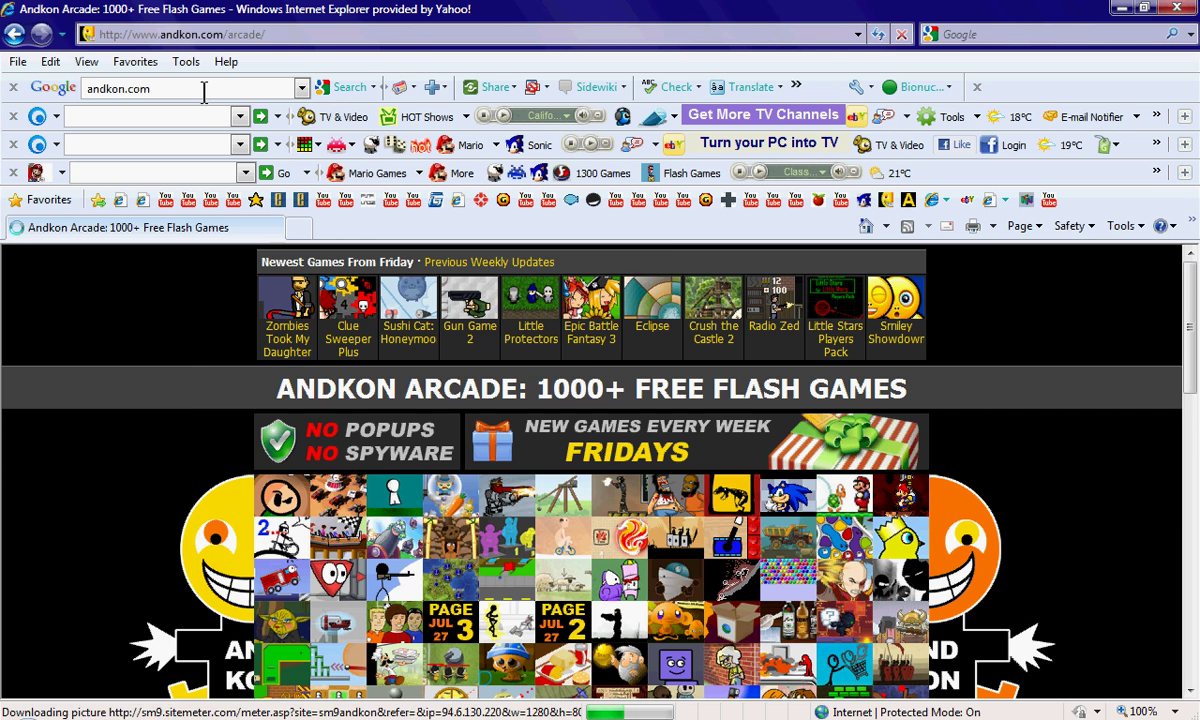
# Scroll down through the Andkon Arcade game categories and back up to the thumbnail grid.
pyautogui.scroll(-3, 1190, 322)
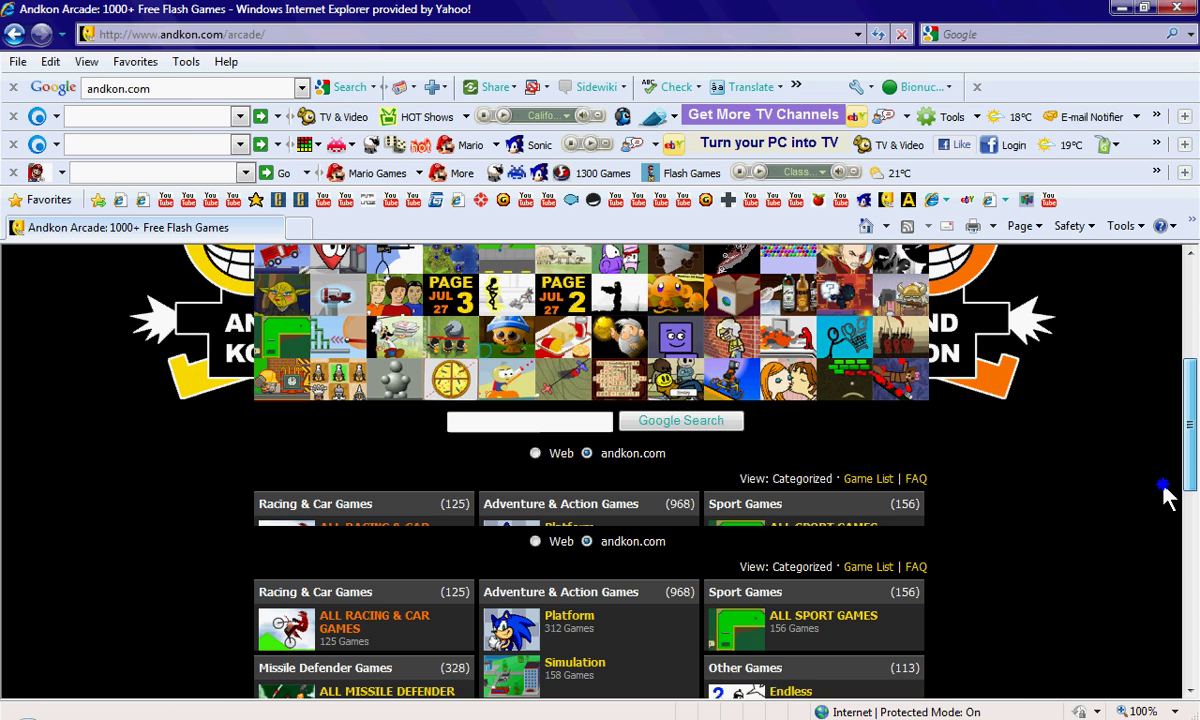
pyautogui.scroll(-4, 1163, 500)
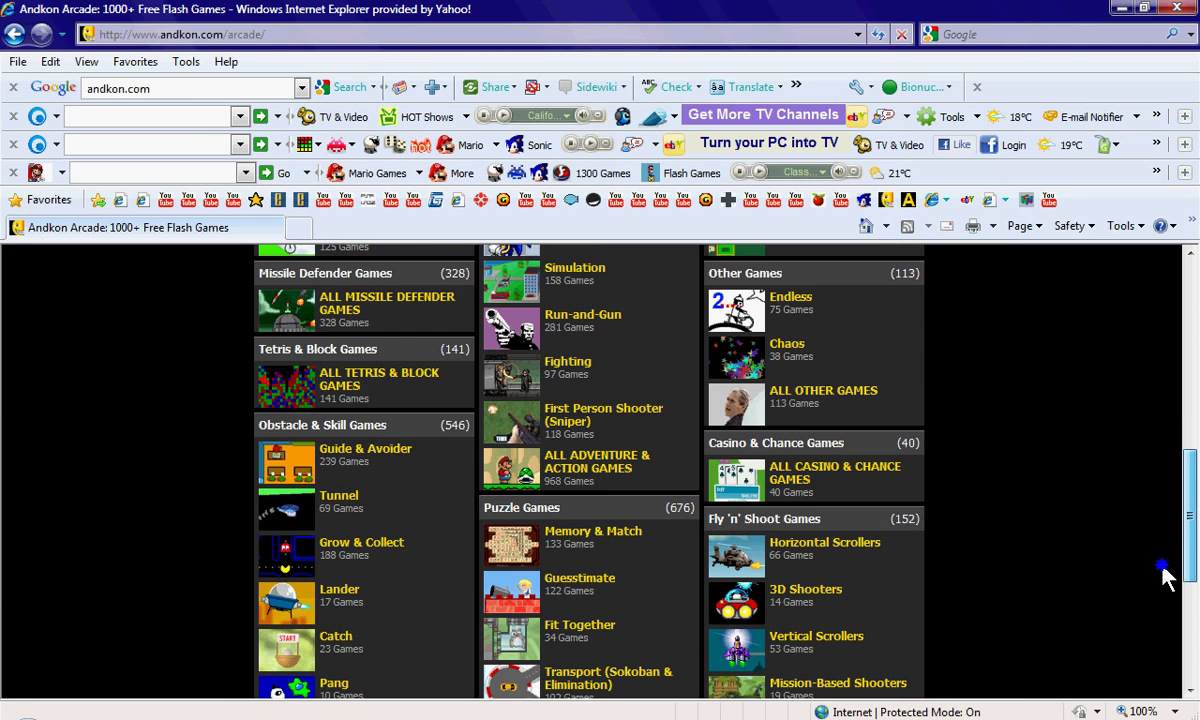
pyautogui.scroll(-3, 1163, 520)
pyautogui.scroll(10, 1150, 600)
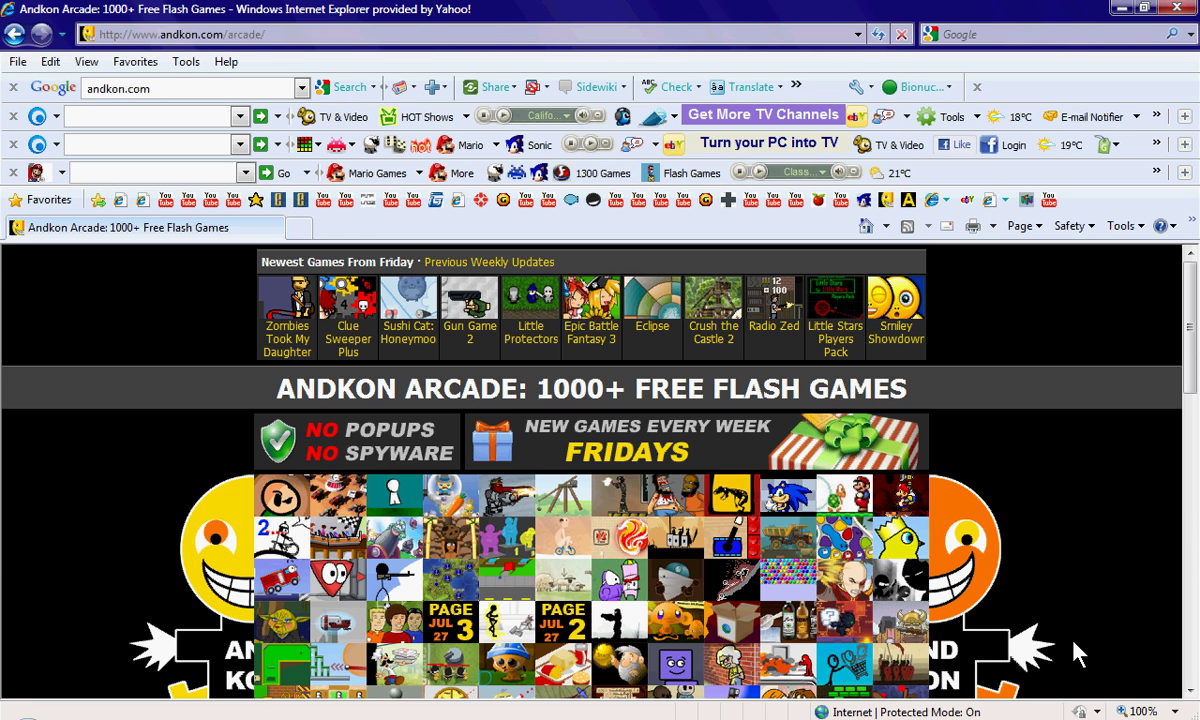
# Open the Dress Up Yoda game page from its thumbnail.
pyautogui.click(300, 618)
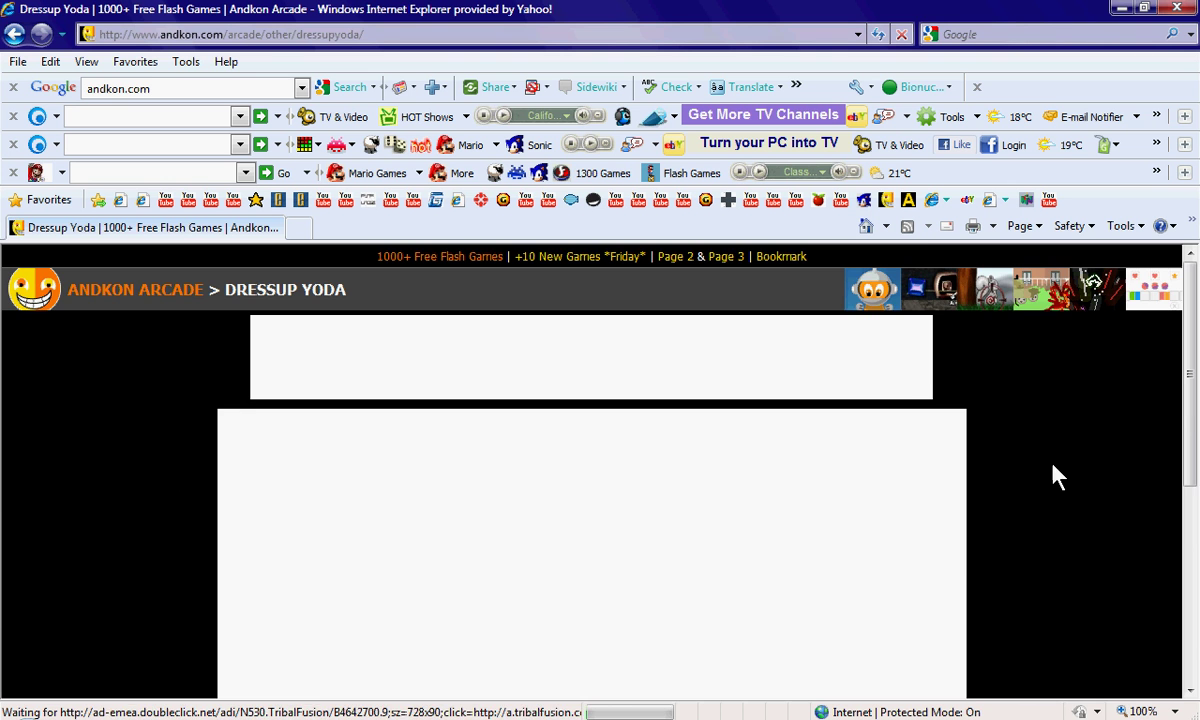
pyautogui.moveTo(1183, 415); pyautogui.dragTo(1190, 510)
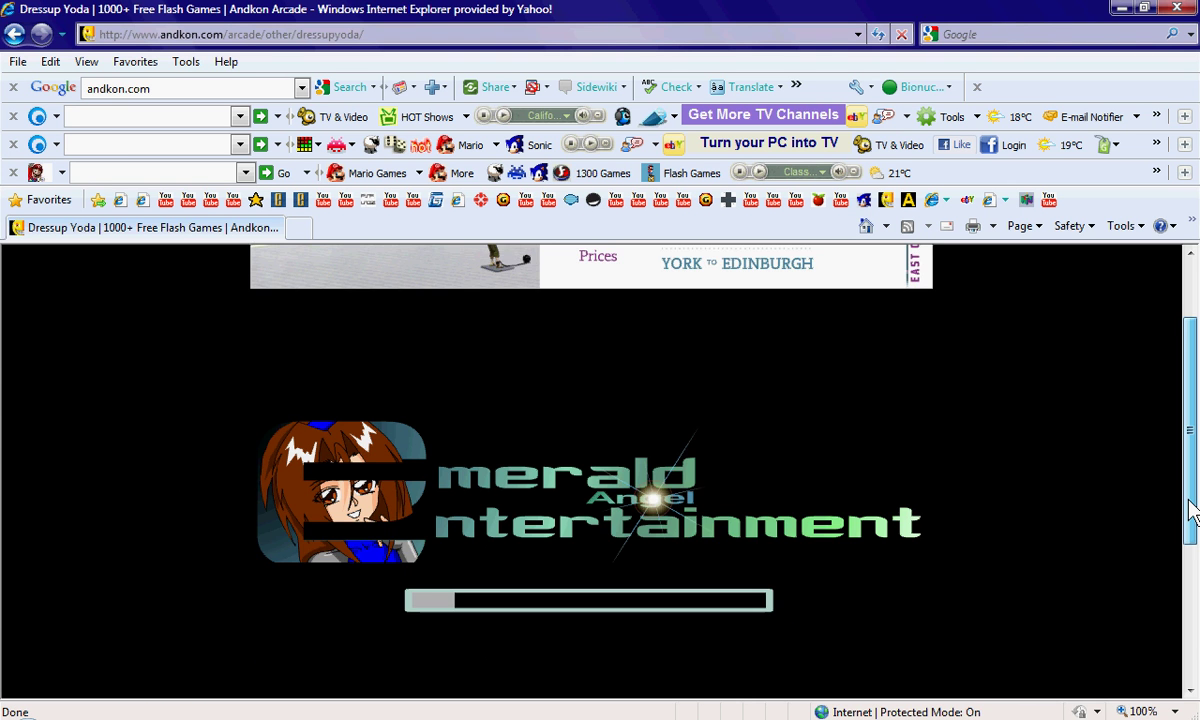
pyautogui.scroll(-1, 1190, 510)
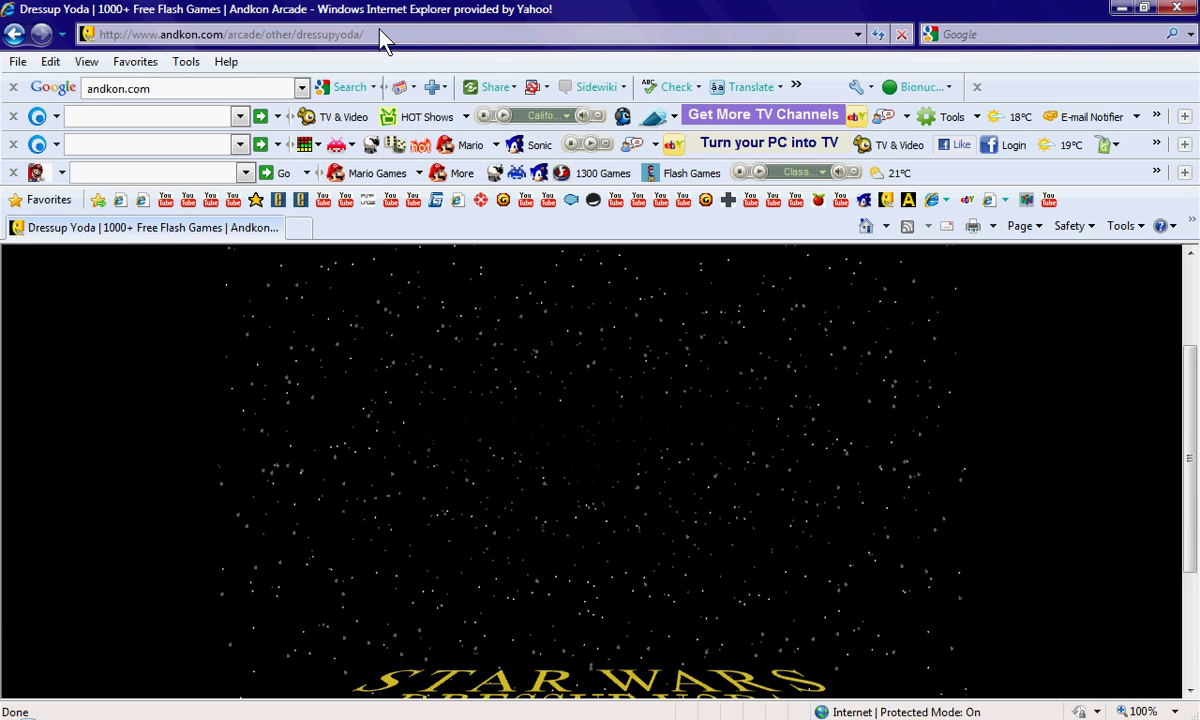
# Copy the Dress Up Yoda page's web address from the address bar.
pyautogui.click(205, 36)
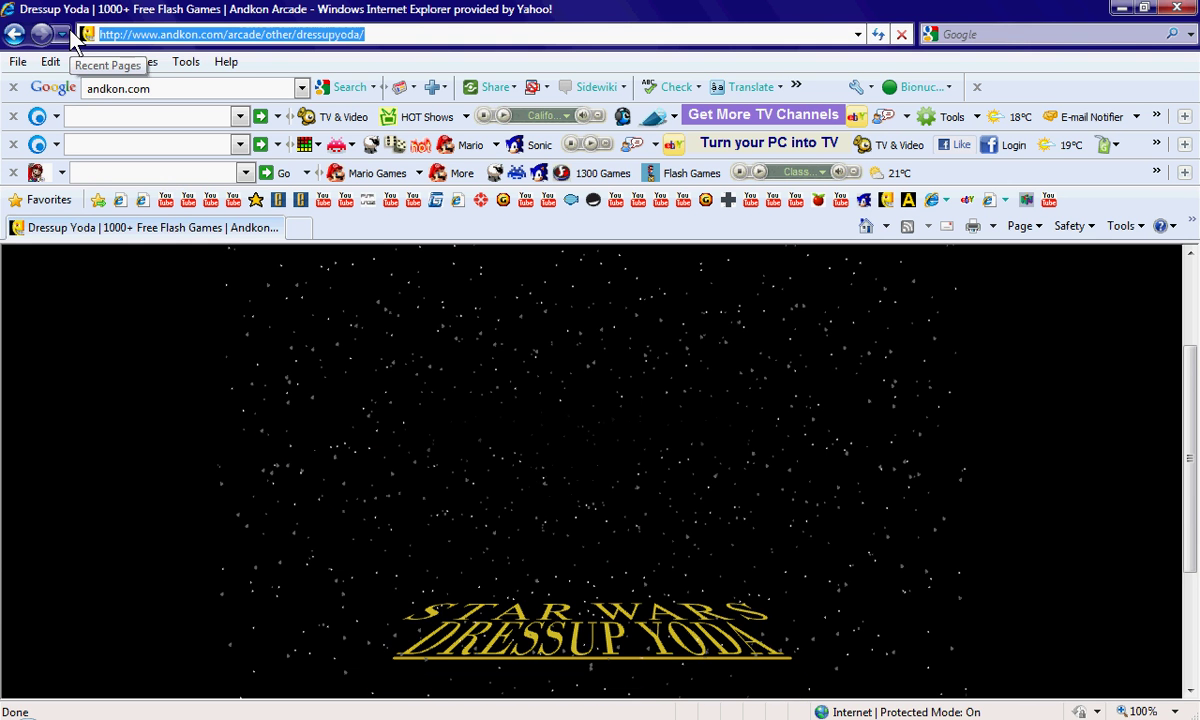
pyautogui.rightClick(222, 33)
pyautogui.click(268, 93)
pyautogui.click(188, 335)
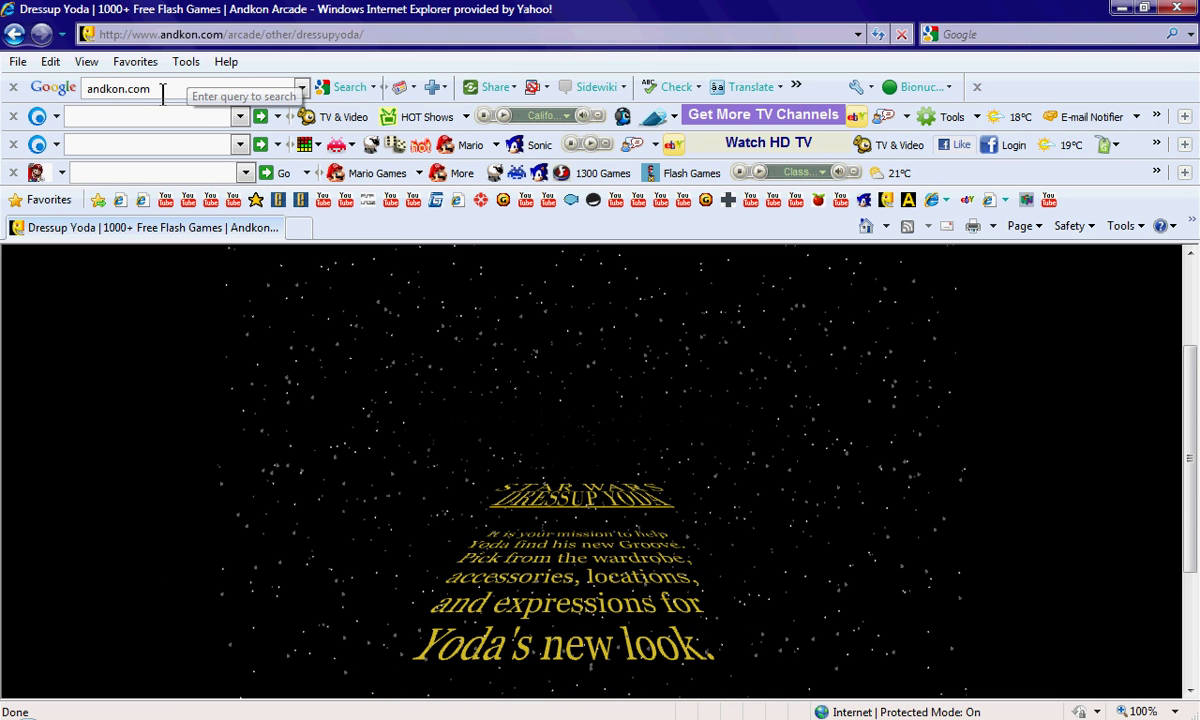
# Replace the search text with File2hd.com and go to that site.
pyautogui.click(84, 89)
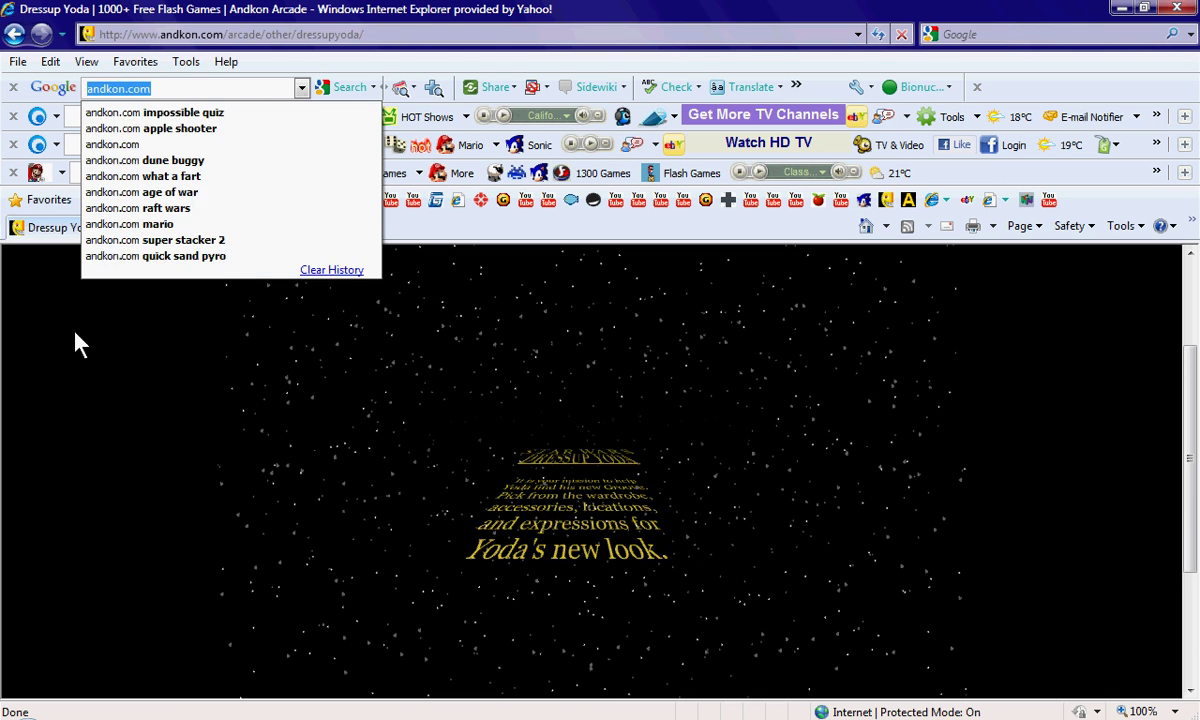
pyautogui.press('BackSpace')
pyautogui.write('F')
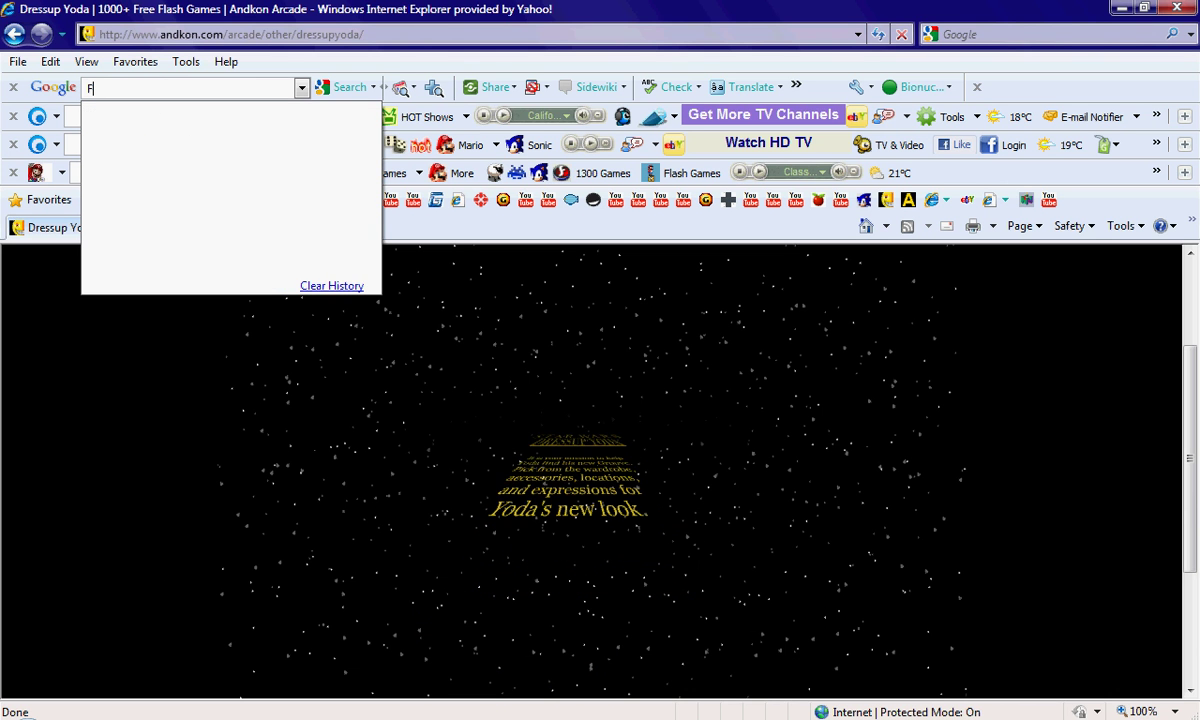
pyautogui.write('ile2h')
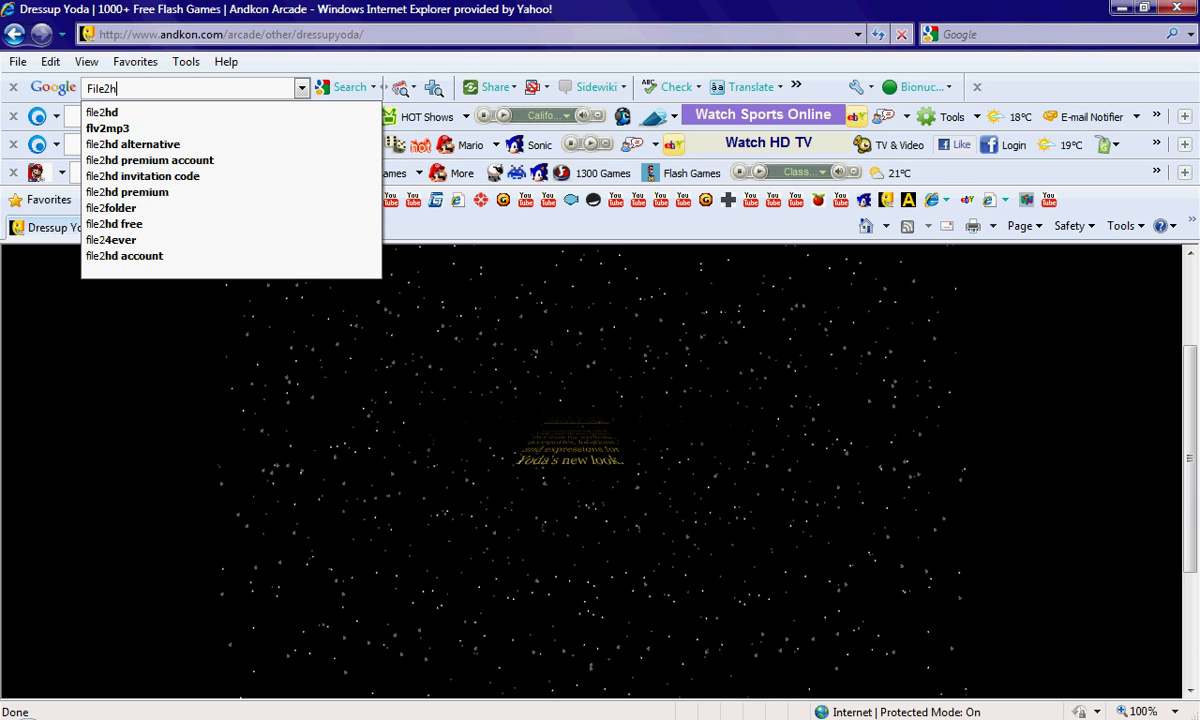
pyautogui.write('d')
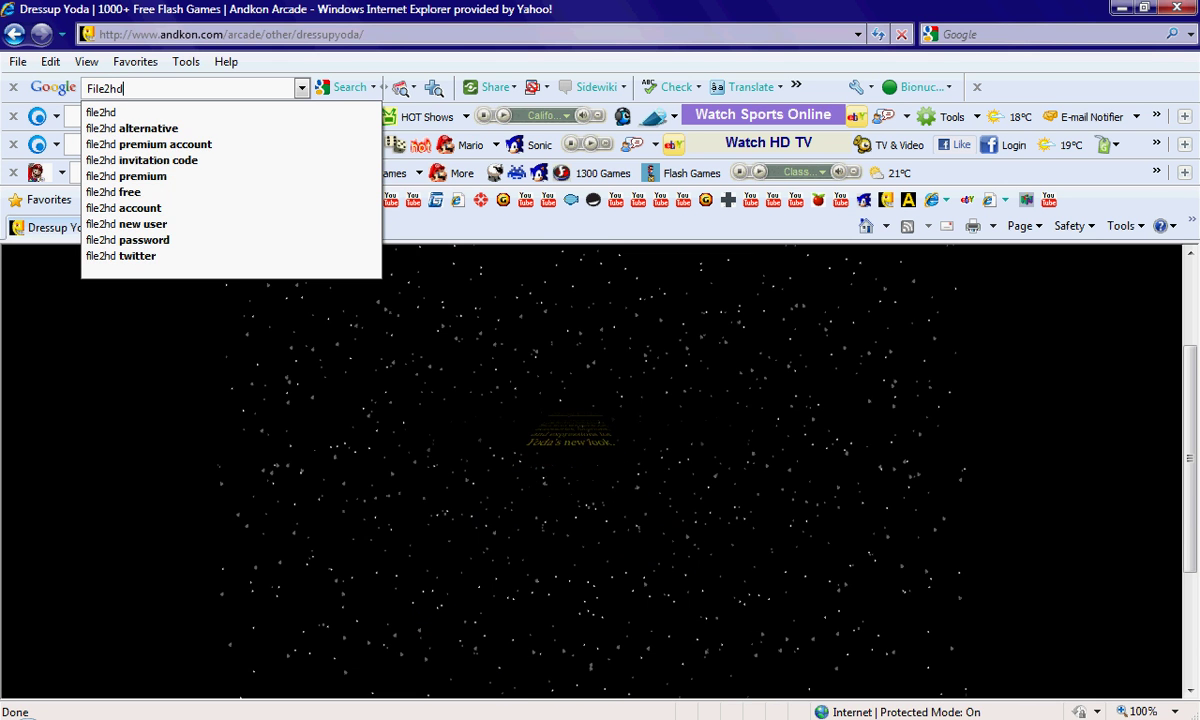
pyautogui.write('.com')
pyautogui.press('Return')
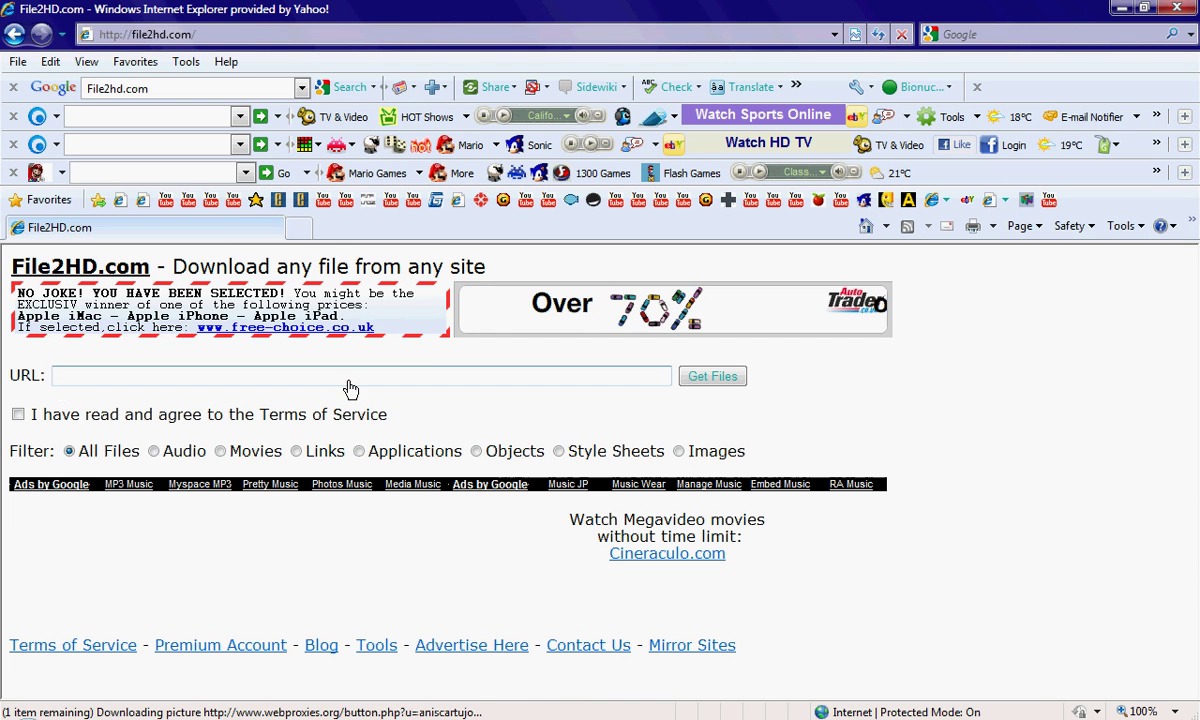
# Accept the Terms of Service, filter to Objects, paste the game URL and get files.
pyautogui.click(18, 415)
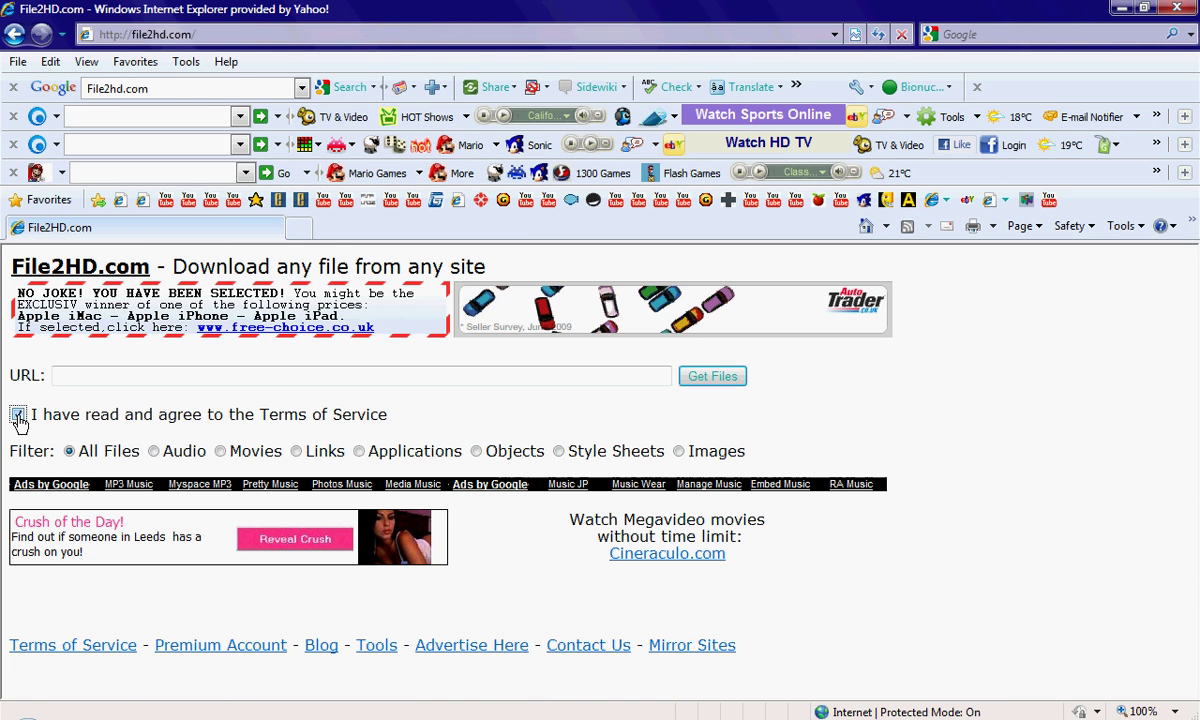
pyautogui.click(477, 452)
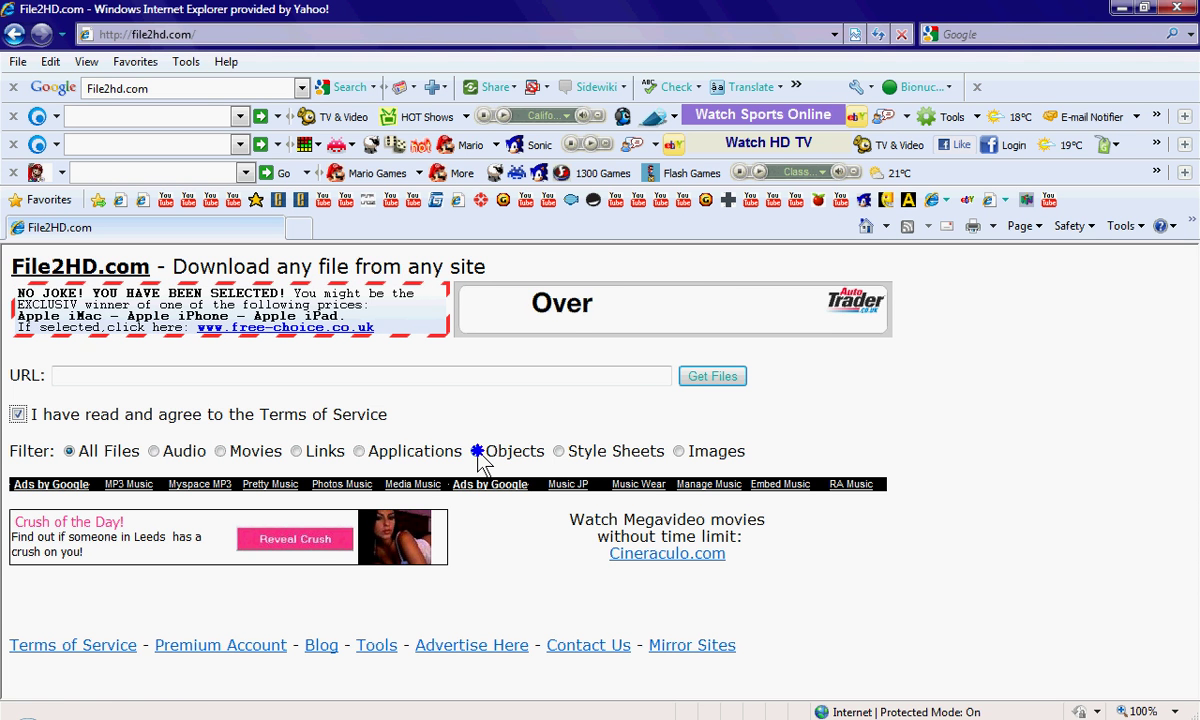
pyautogui.rightClick(622, 377)
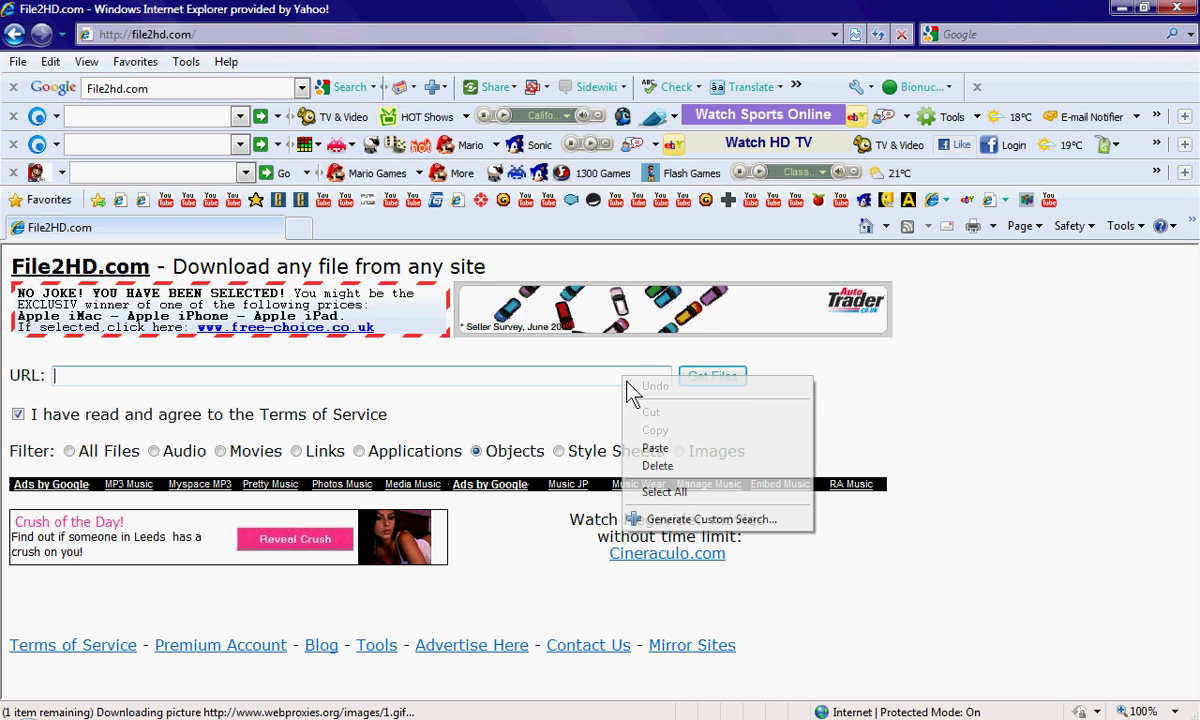
pyautogui.click(650, 448)
pyautogui.click(737, 380)
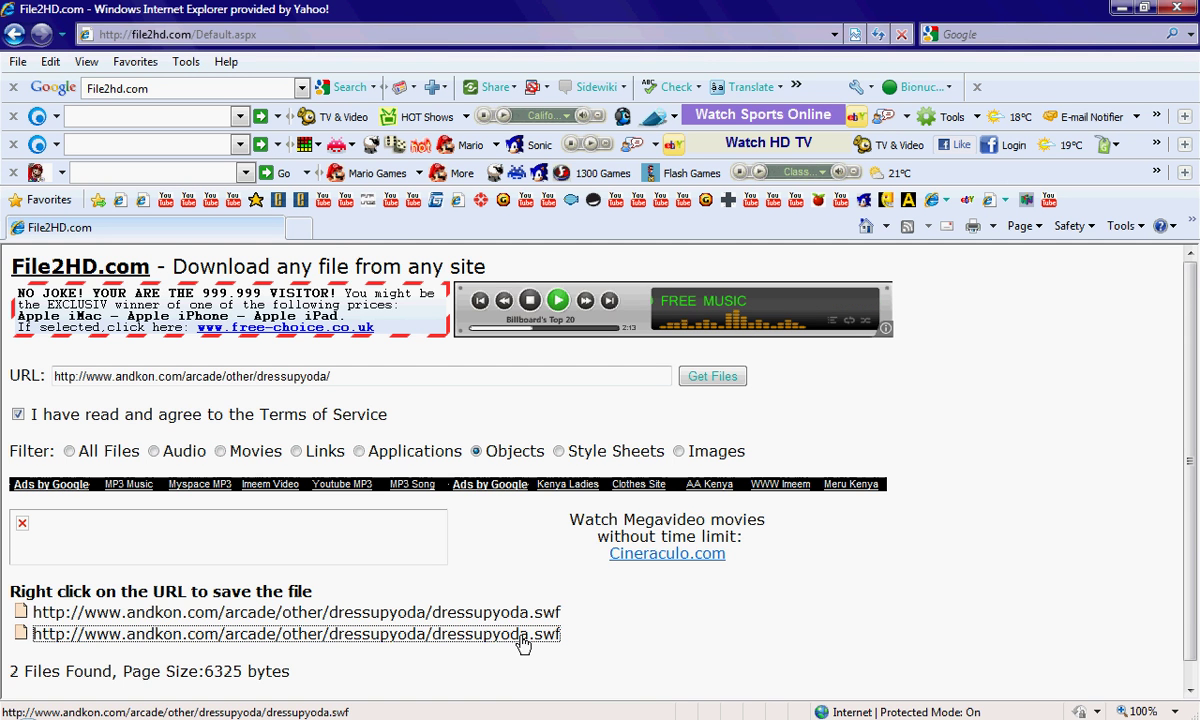
# Save dressupyoda.swf from the second link to the desktop, then minimize the browser.
pyautogui.rightClick(524, 642)
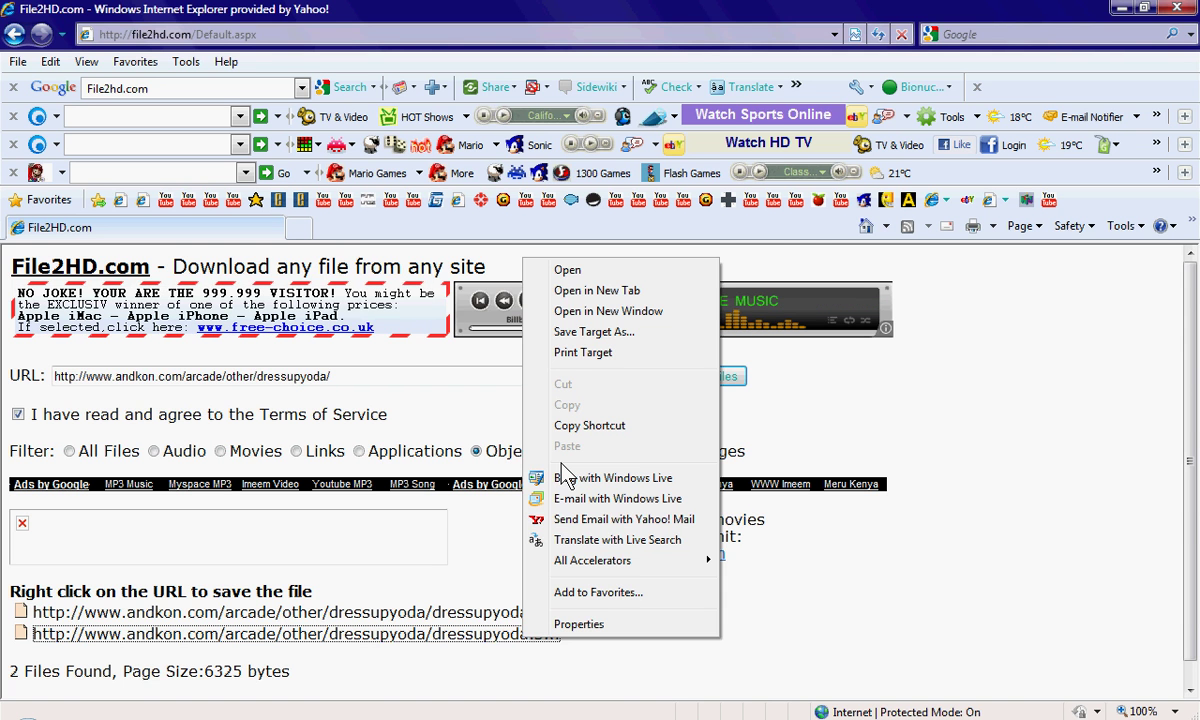
pyautogui.click(588, 331)
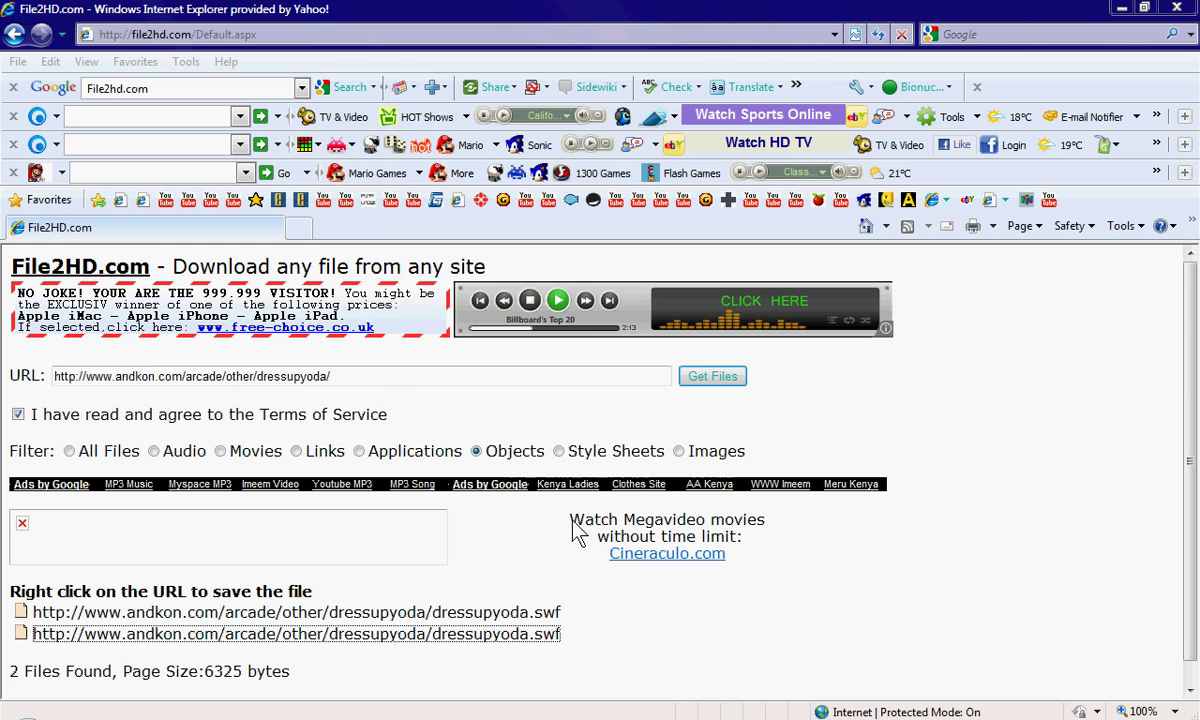
pyautogui.click(838, 604)
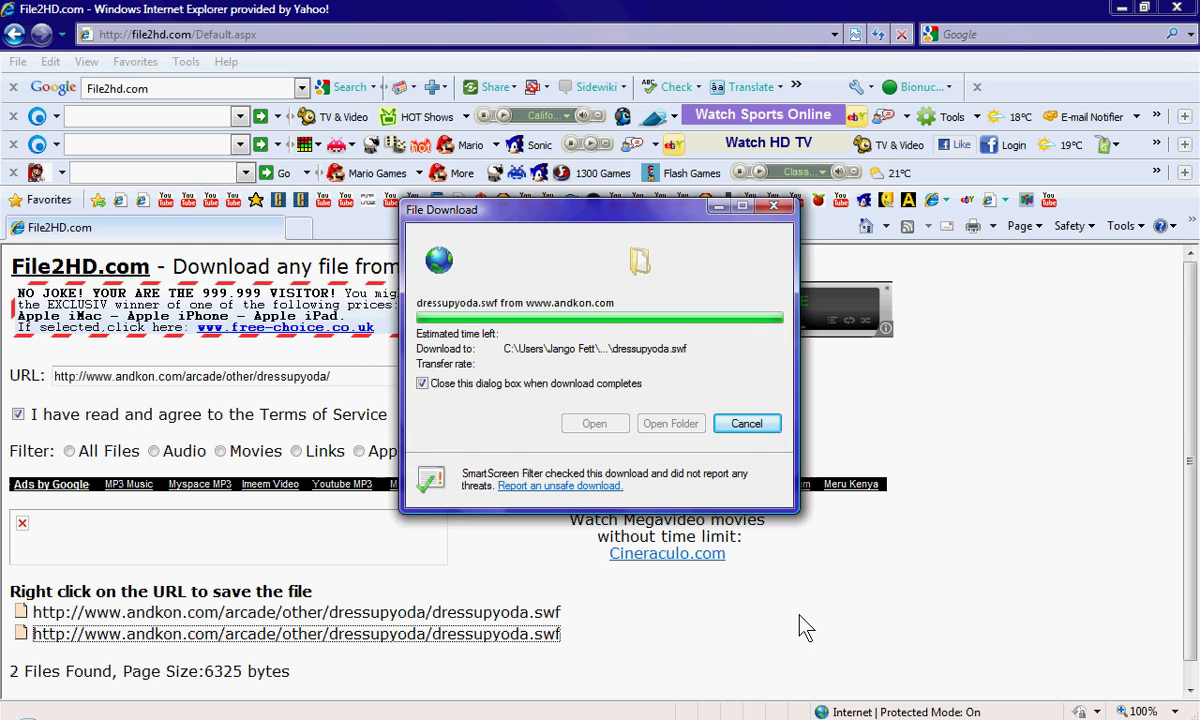
pyautogui.click(1116, 10)
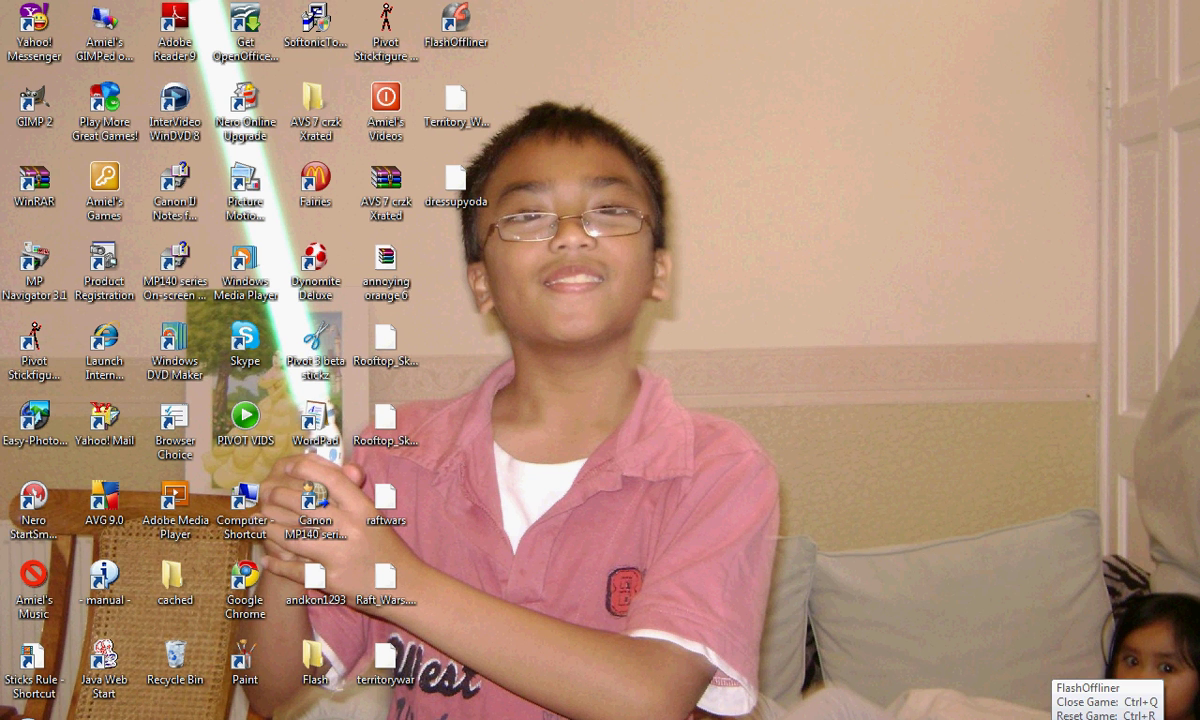
# Create a new FlashOffliner package and set its game name to 'Dress Up Yoda'.
pyautogui.moveTo(950, 716)
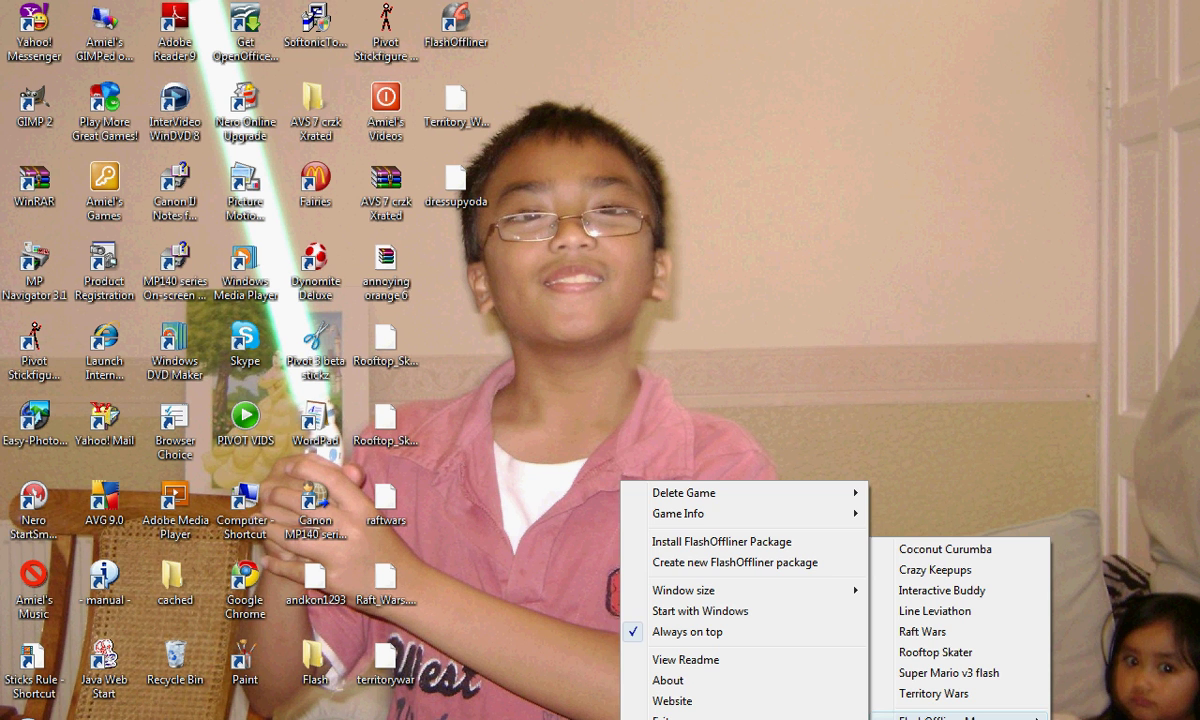
pyautogui.click(796, 565)
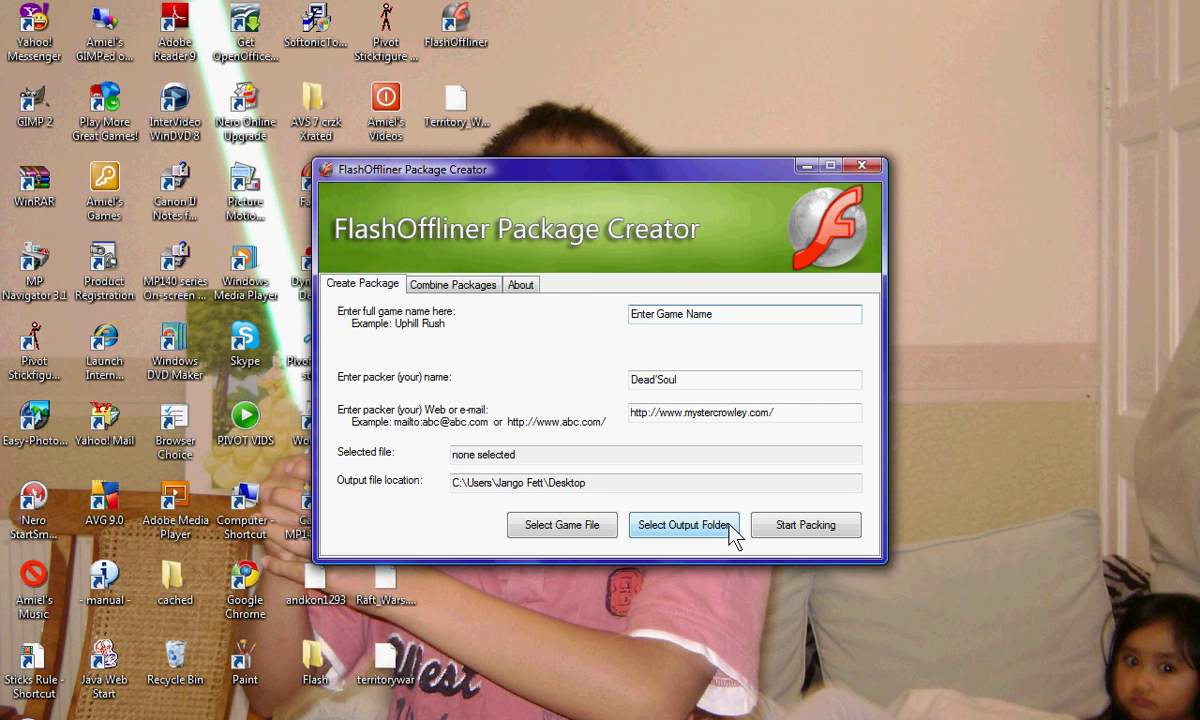
pyautogui.click(704, 318)
pyautogui.press('BackSpace')
pyautogui.write('Dress Up Yoda')
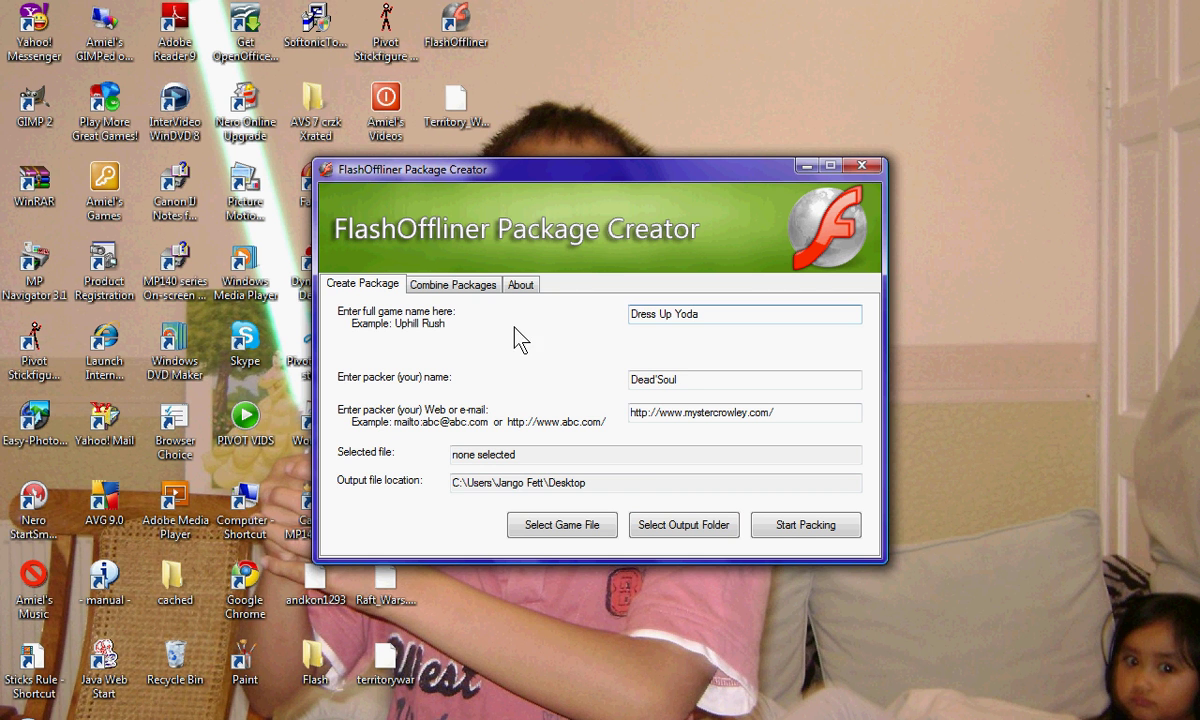
# Replace the packer name and web/e-mail fields with the packer's name and e-mail address.
pyautogui.doubleClick(652, 381)
pyautogui.press('BackSpace')
pyautogui.write('Amiel')
pyautogui.moveTo(806, 410); pyautogui.dragTo(612, 437)
pyautogui.press('BackSpace')
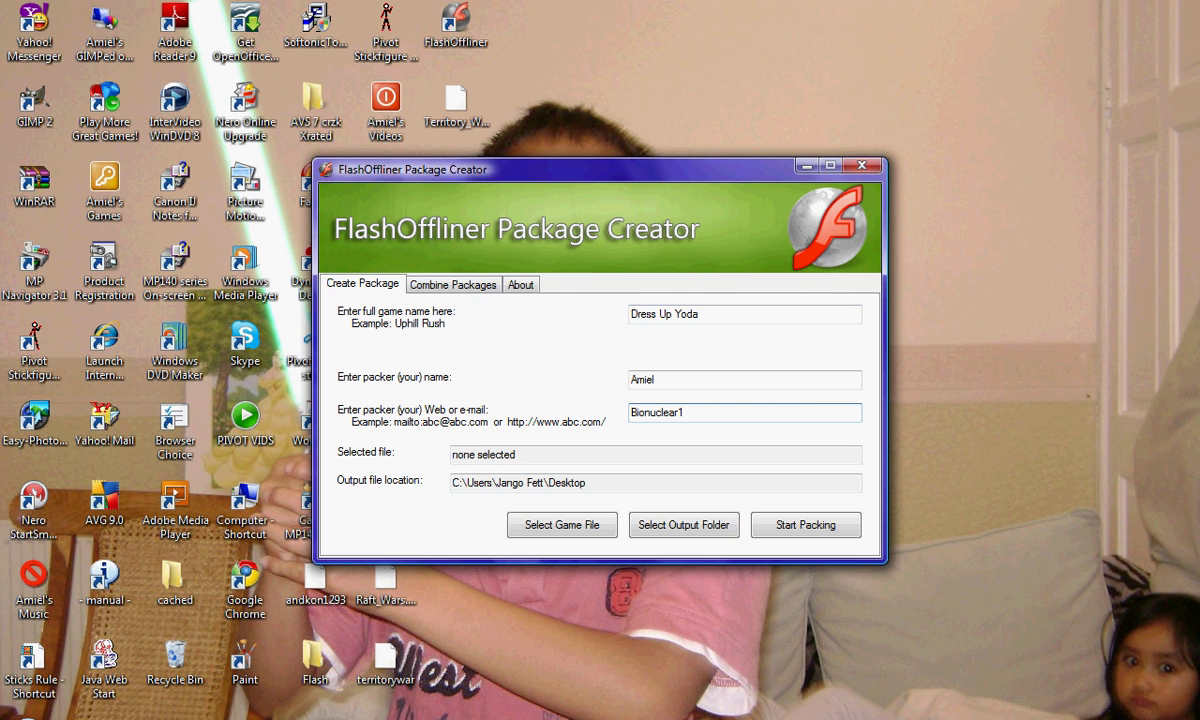
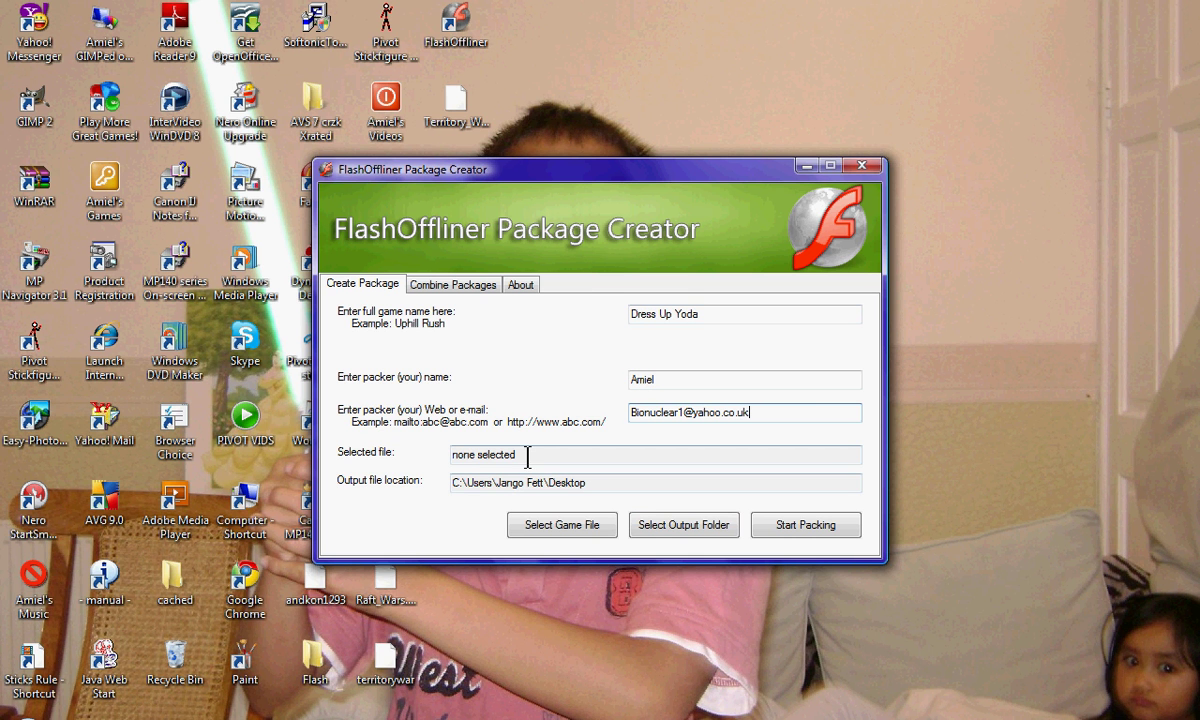
# Select dressupyoda as the game file, pack it, confirm completion, and minimize the Package Creator.
pyautogui.click(558, 525)
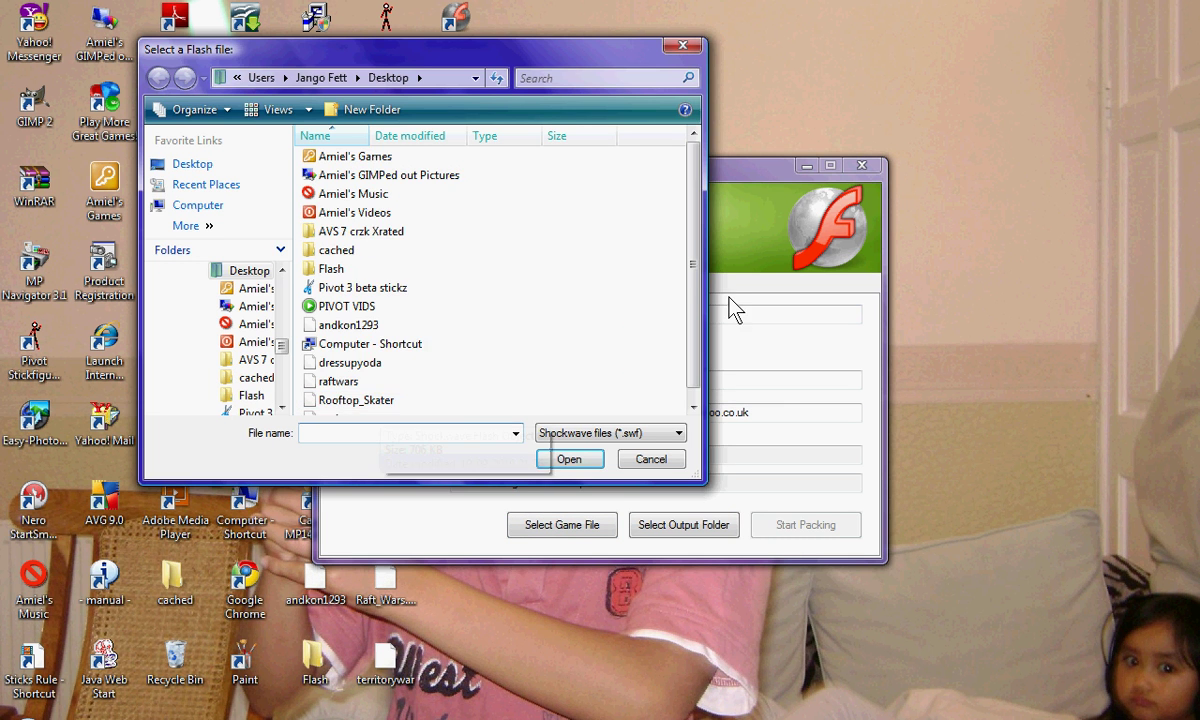
pyautogui.scroll(-1, 691, 300)
pyautogui.doubleClick(388, 352)
pyautogui.click(806, 526)
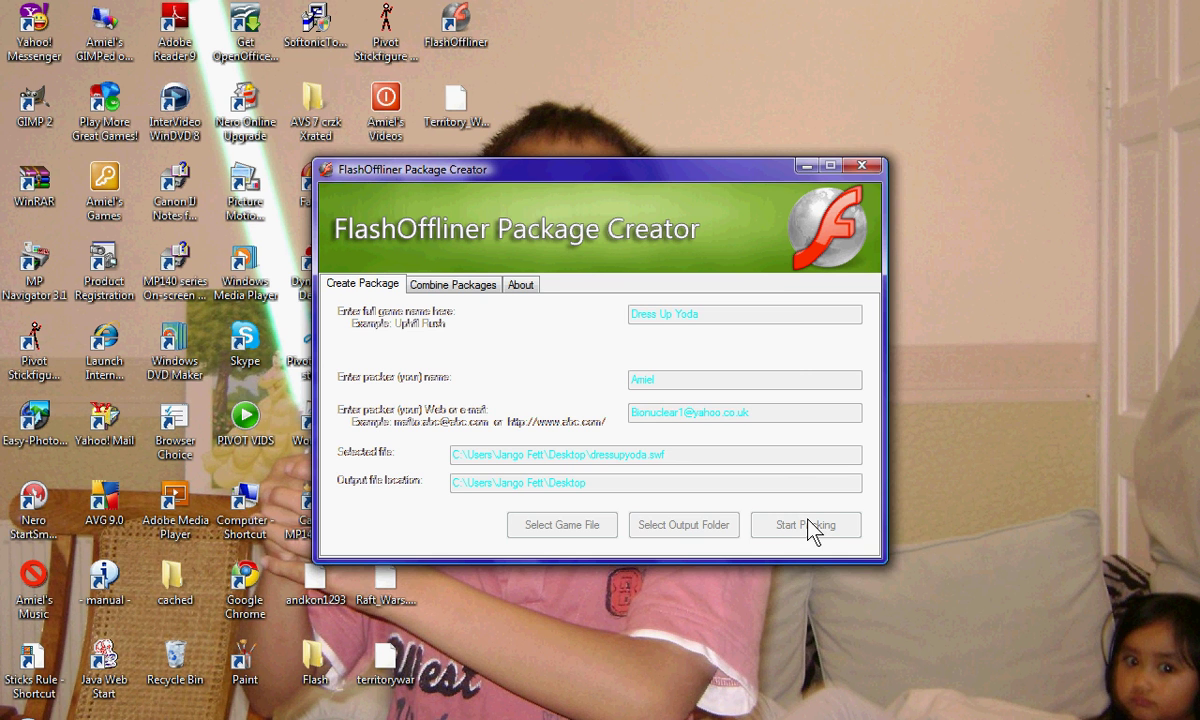
pyautogui.click(741, 437)
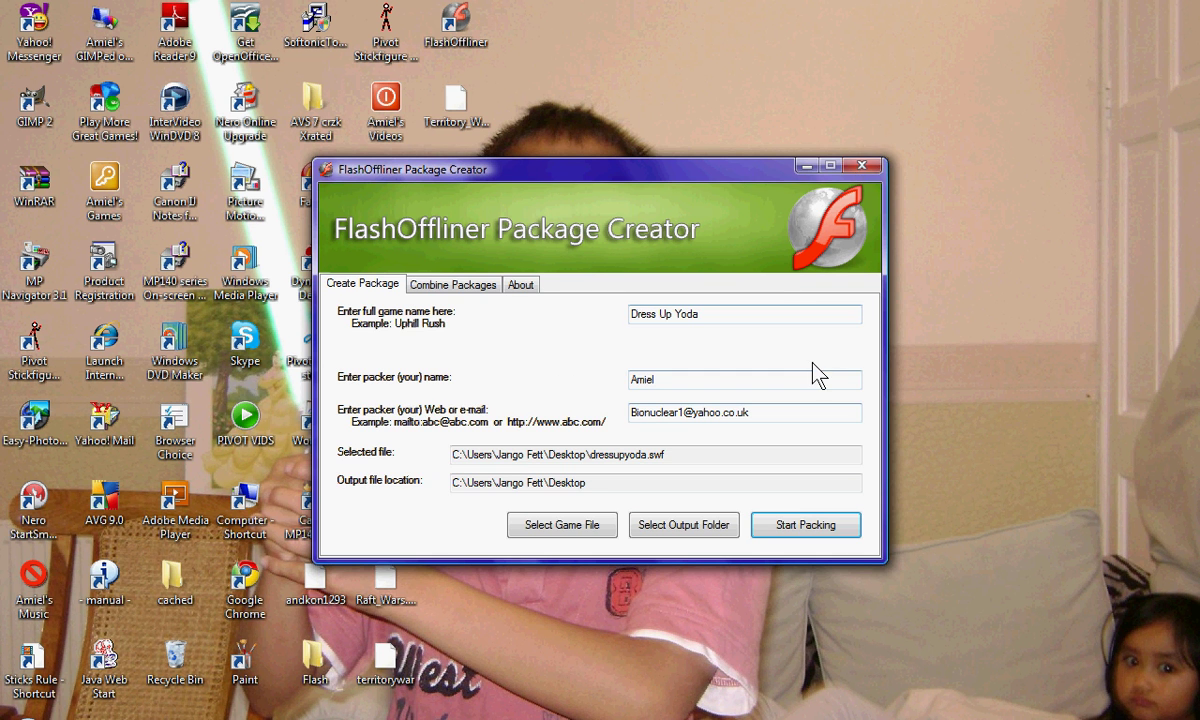
pyautogui.click(804, 160)
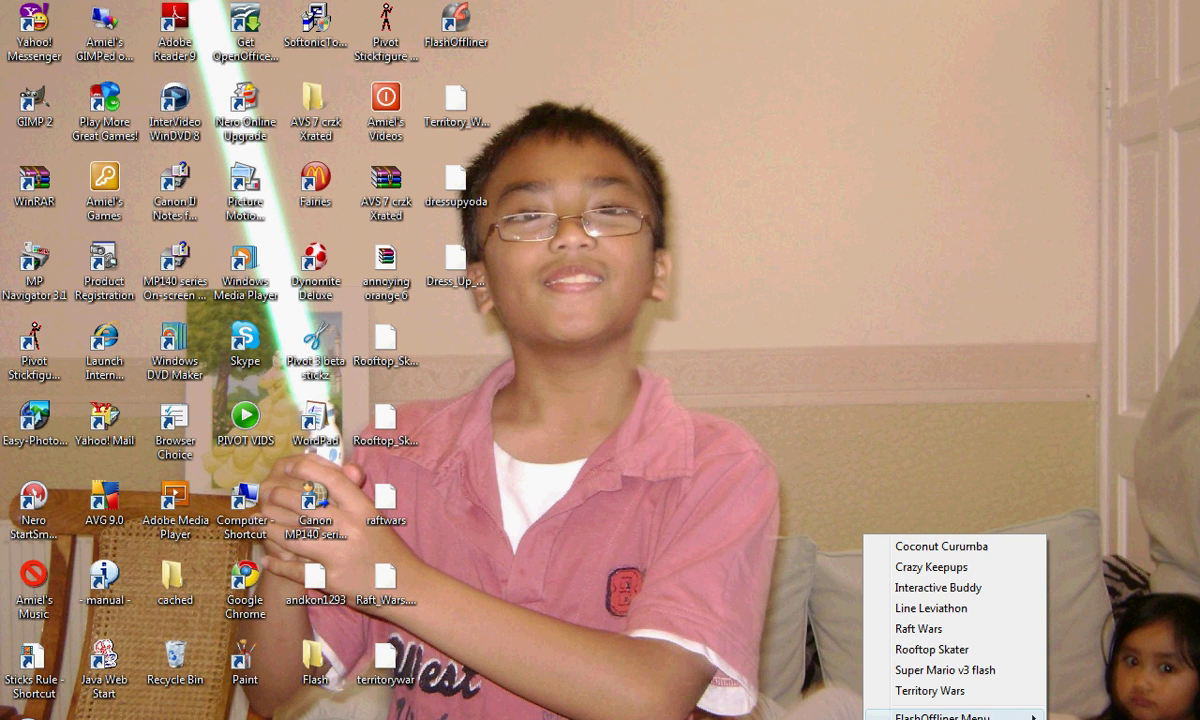
# Install the Dress_Up_Yoda.fop package from the FlashOffliner tray menu.
pyautogui.moveTo(940, 716)
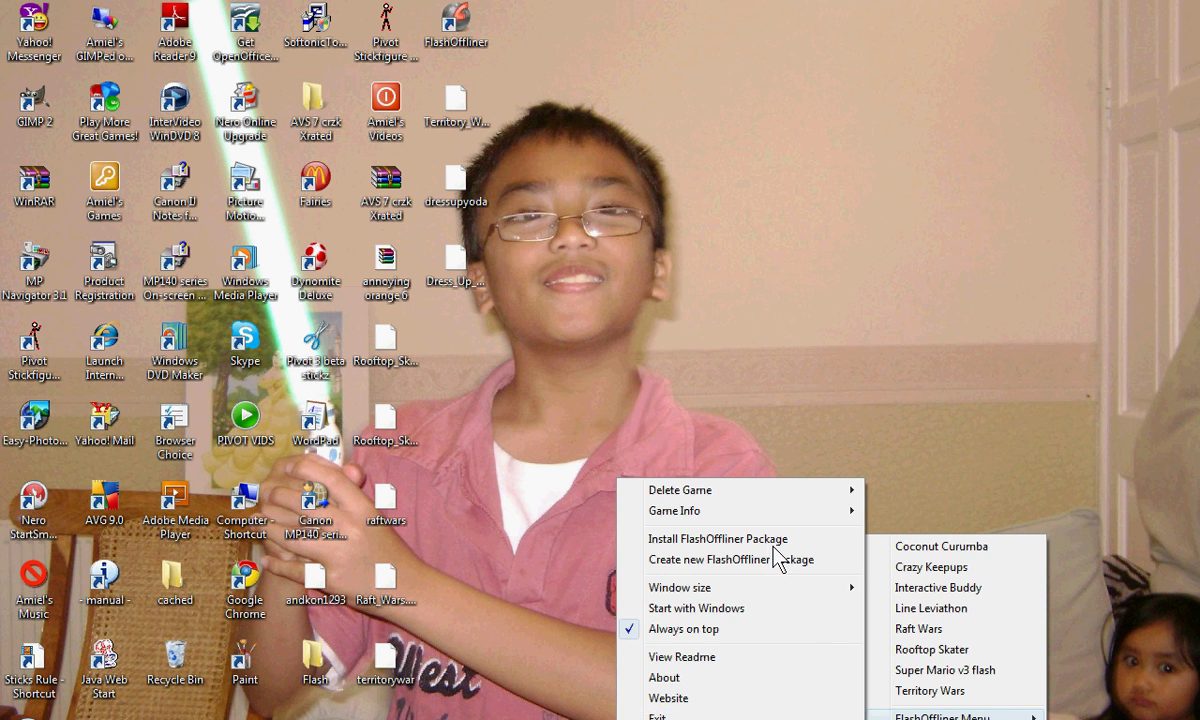
pyautogui.click(770, 538)
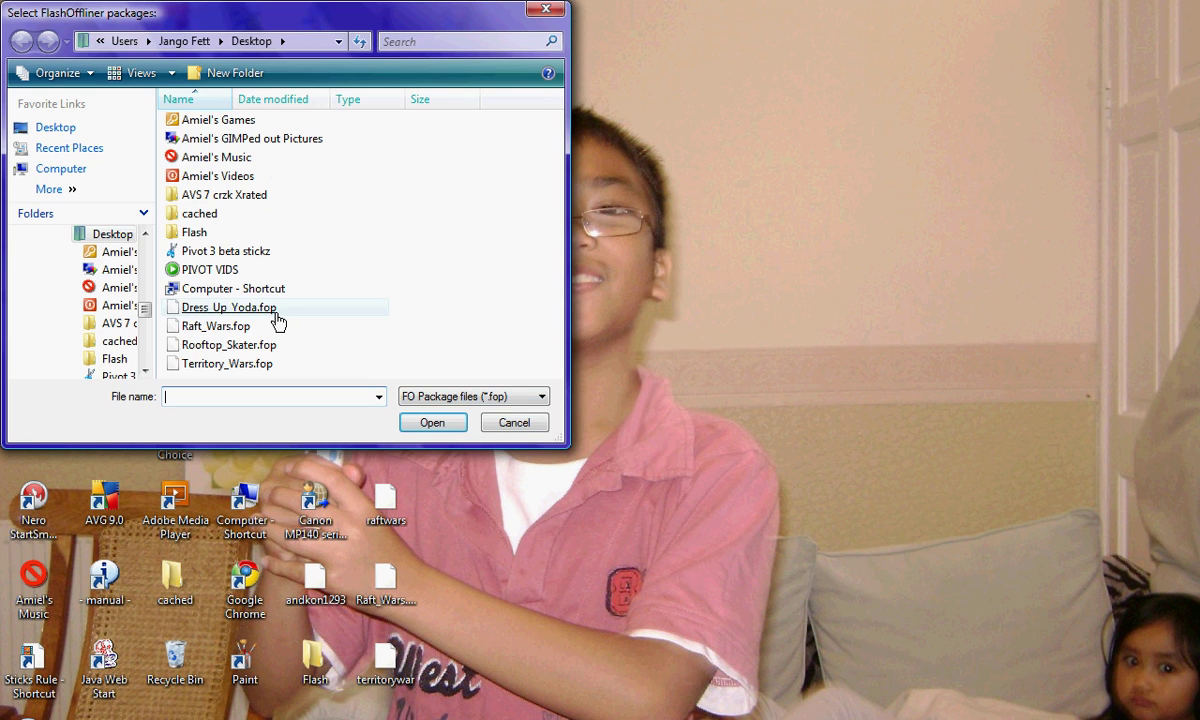
pyautogui.doubleClick(345, 306)
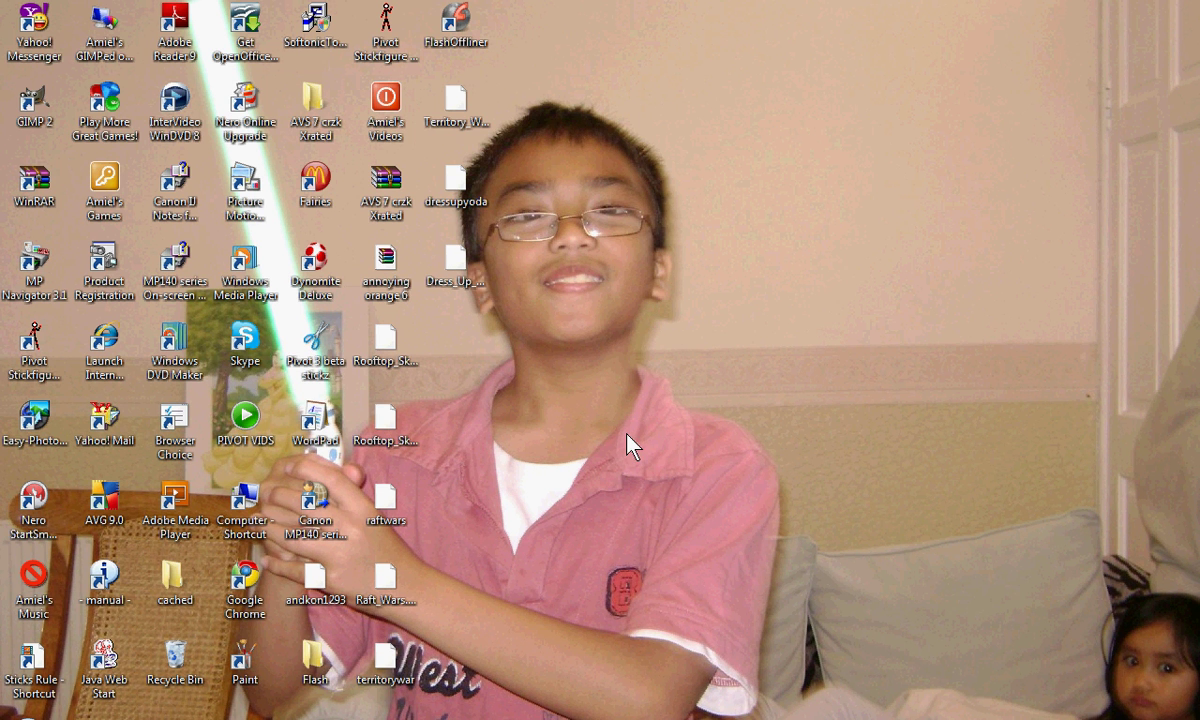